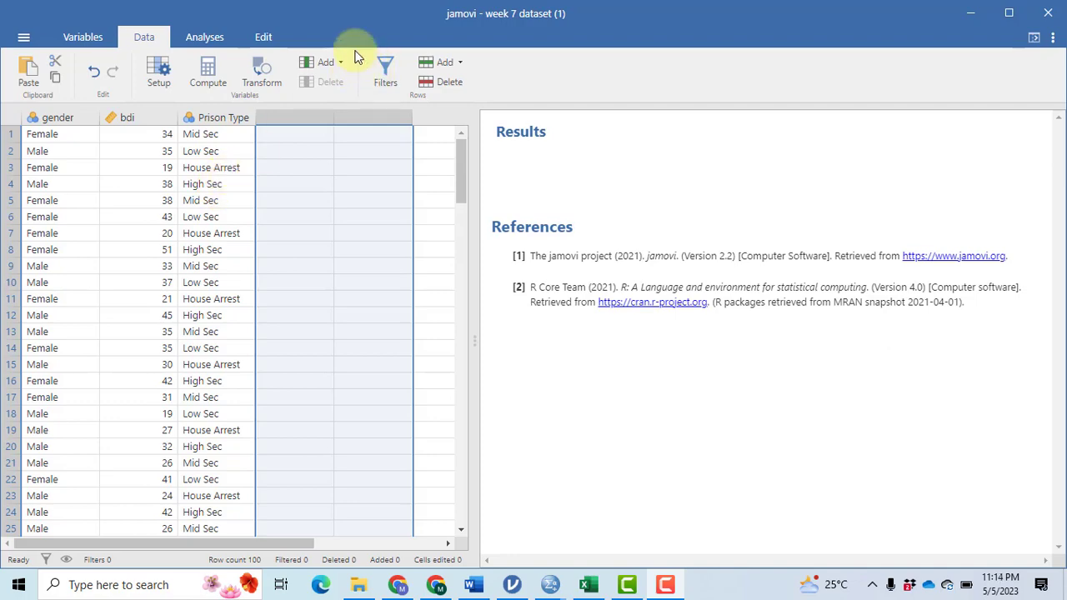
Step: Glance at the Word report, then start a new ANOVA analysis in jamovi
key("alt+Tab")
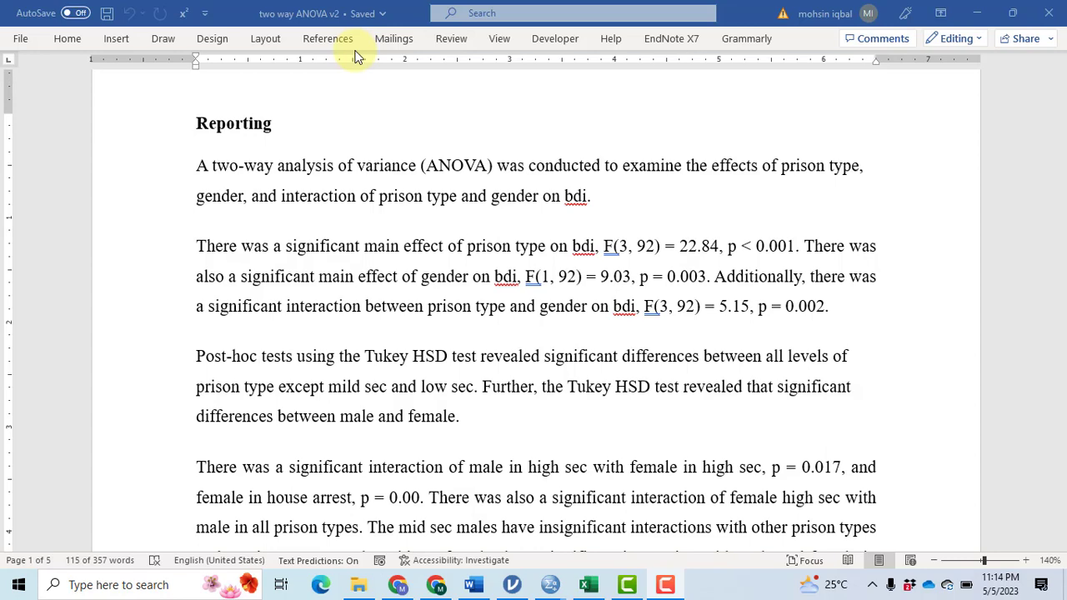
key("alt+Tab")
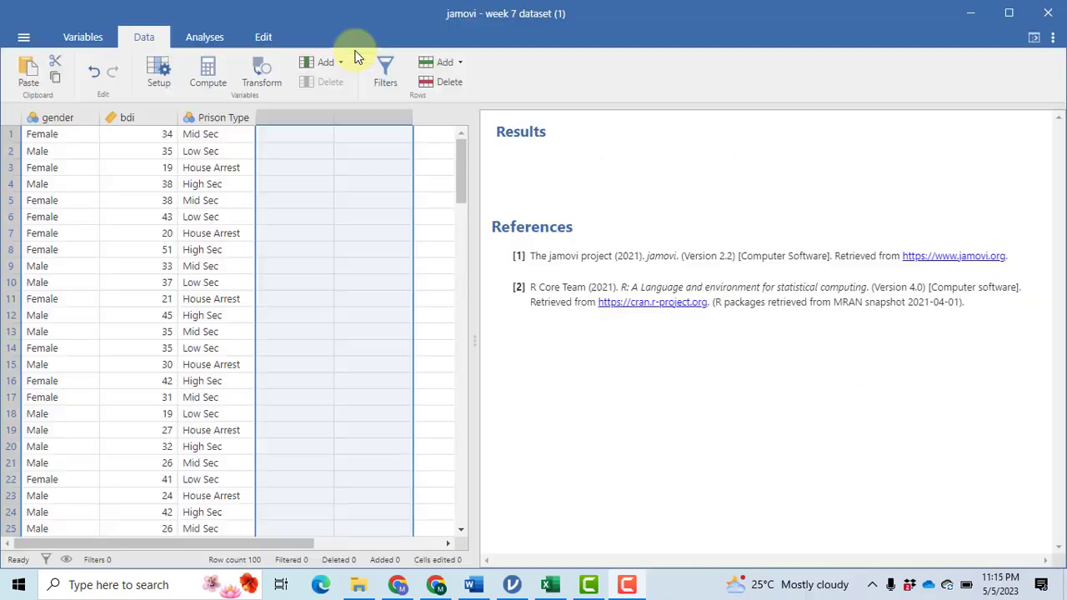
left_click(205, 37)
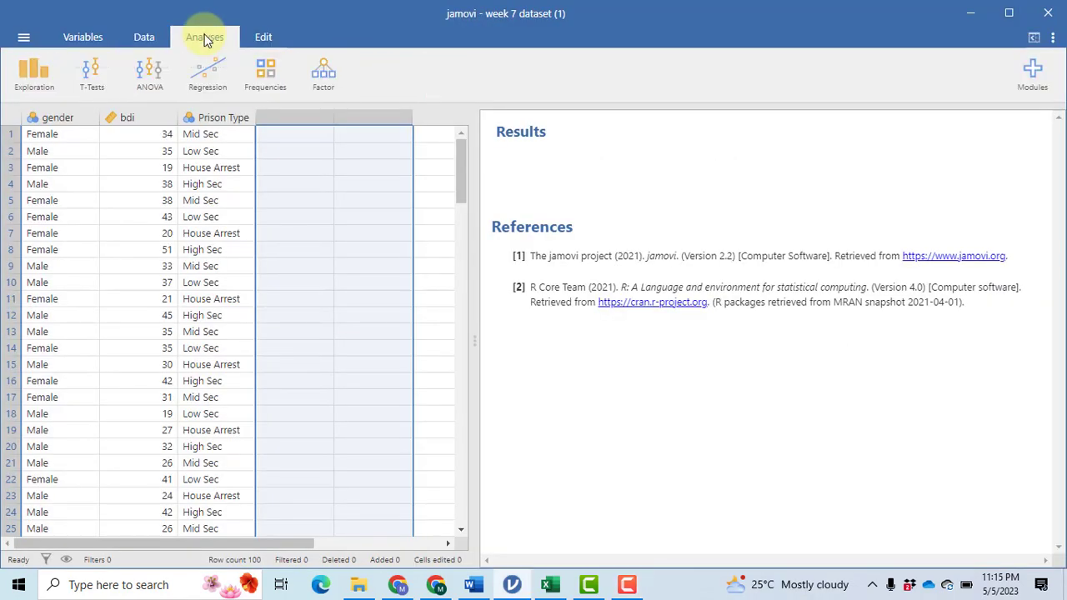
left_click(151, 75)
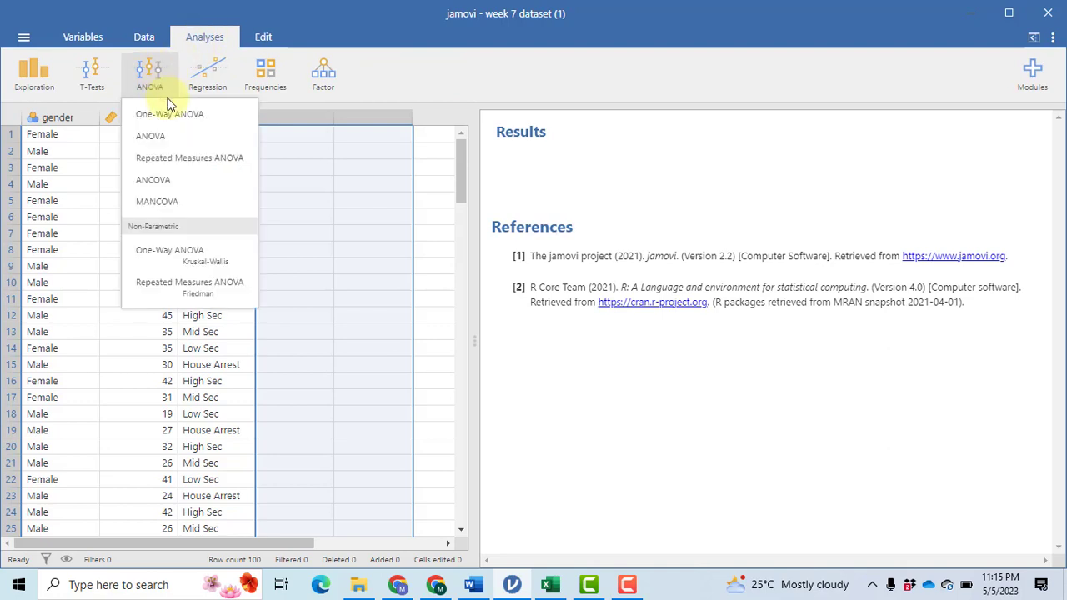
left_click(166, 142)
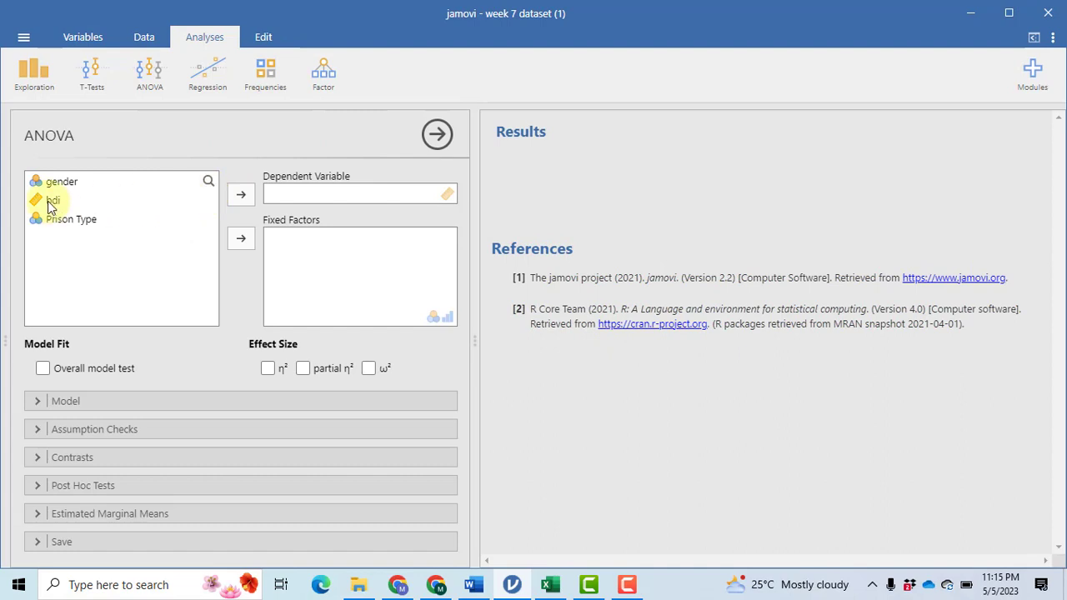
Step: Make bdi the dependent variable, with gender and Prison Type as fixed factors
left_click(50, 202)
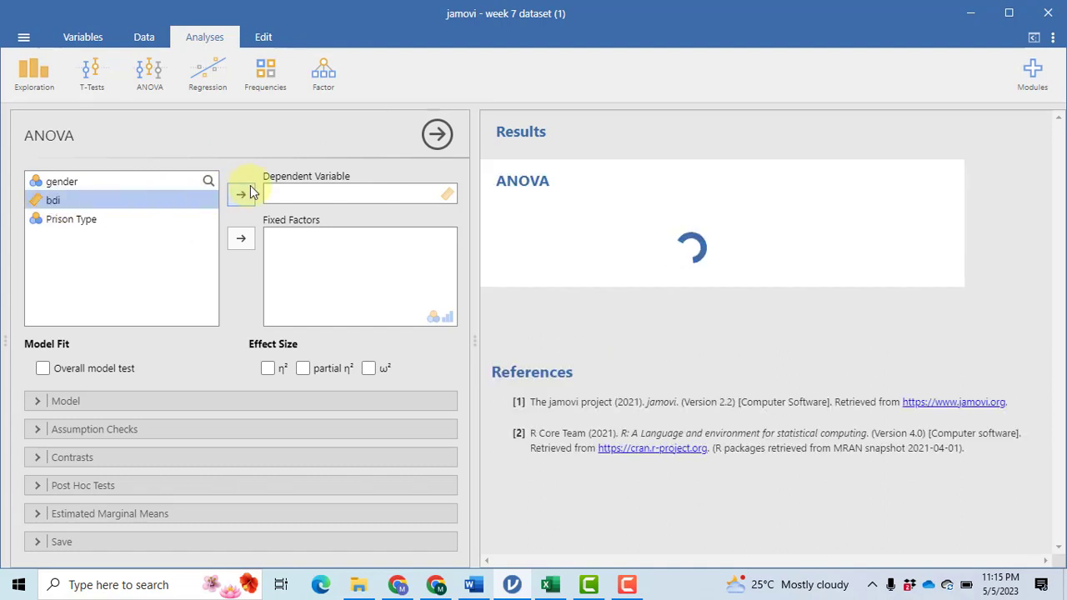
left_click(242, 195)
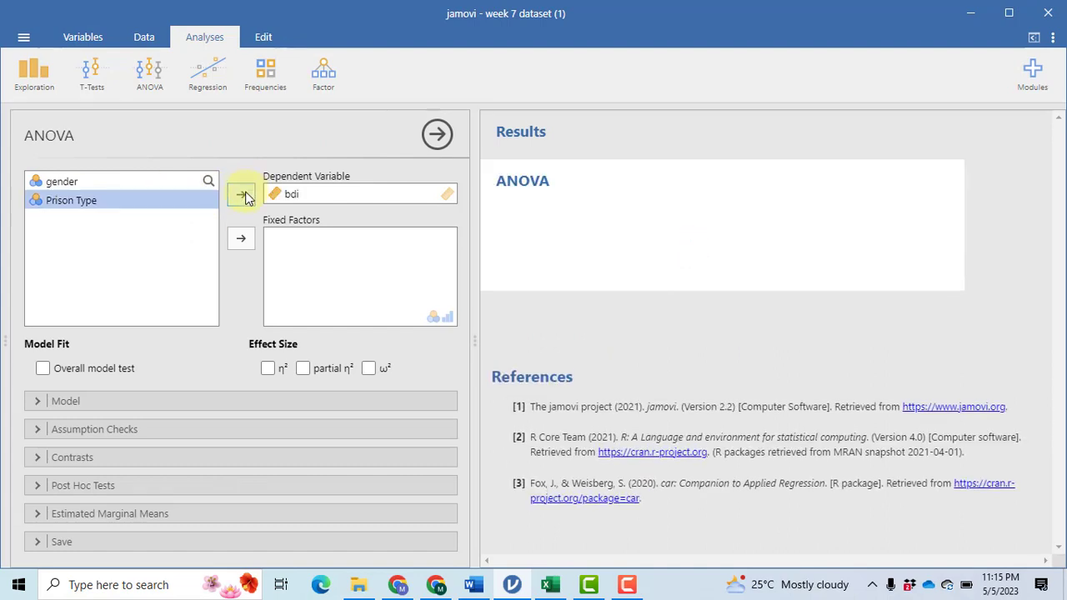
left_click(71, 185)
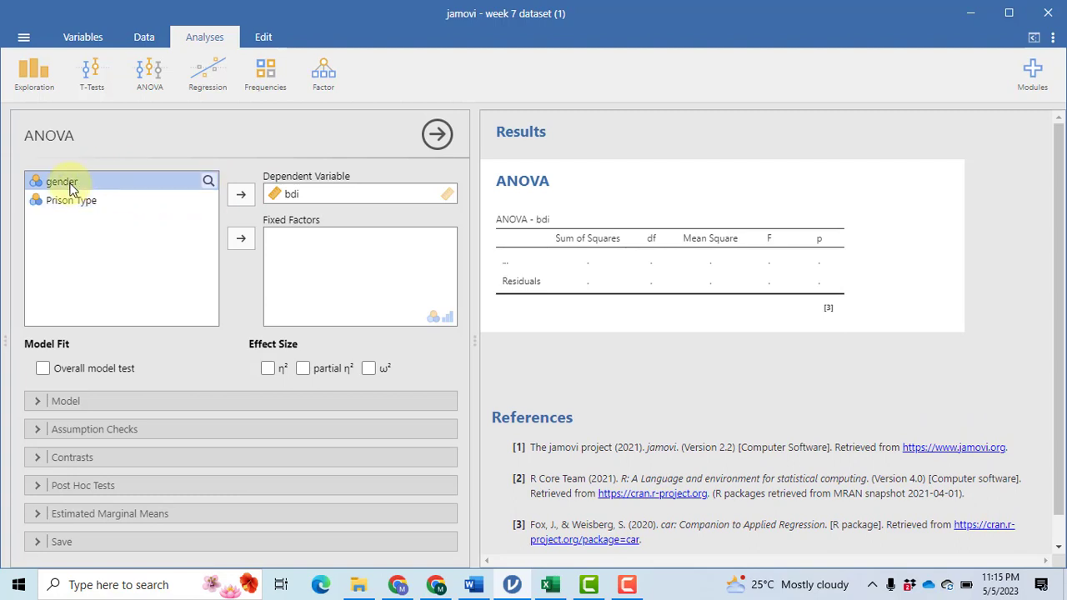
left_click(237, 245)
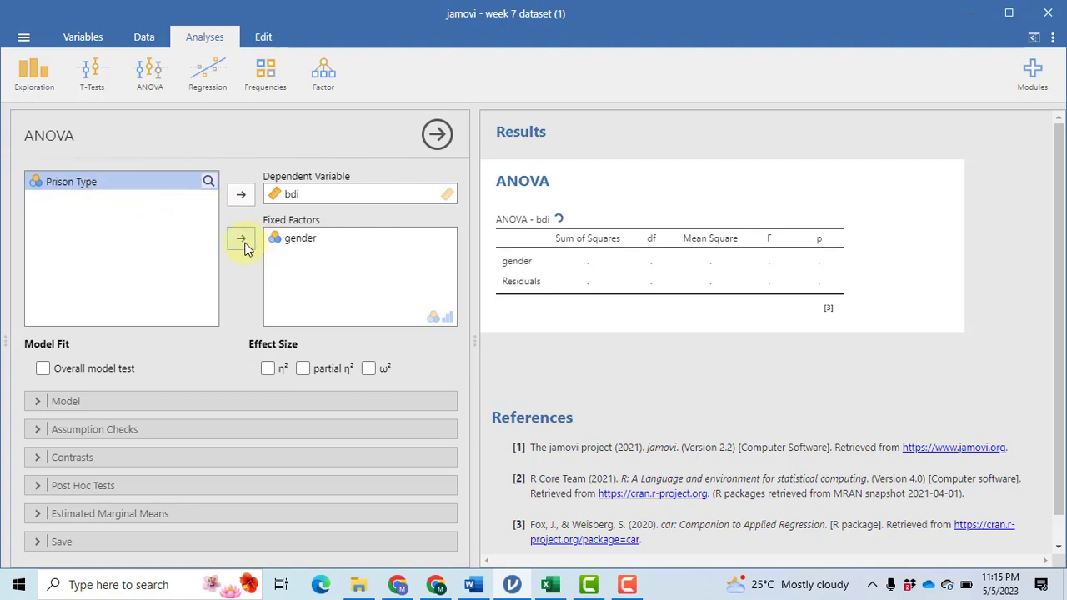
left_click(240, 239)
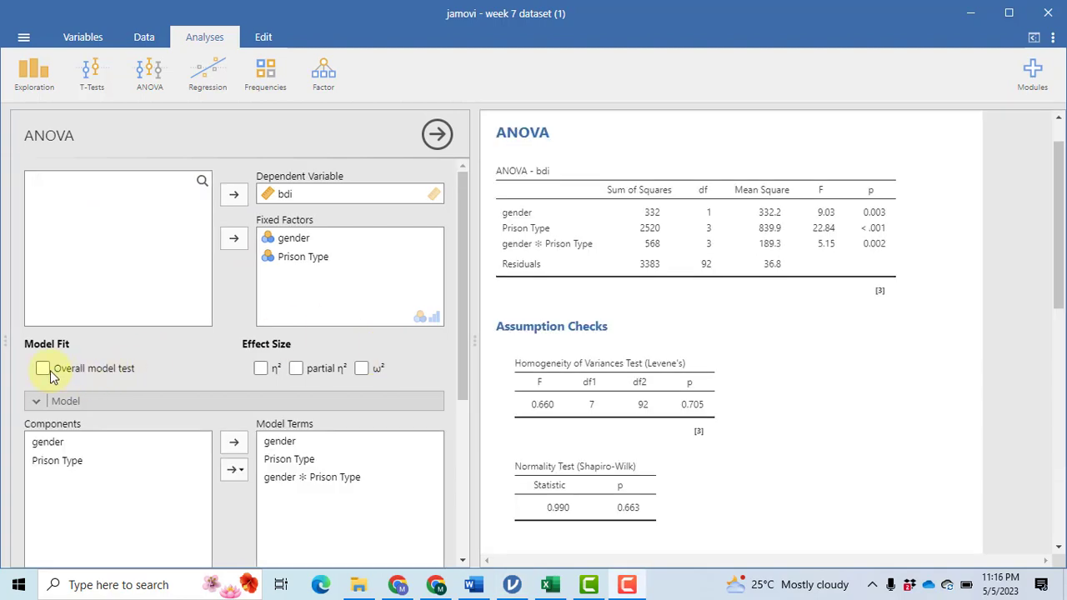
Step: Add the overall model test and confirm homogeneity, normality and Q-Q plot checks are on
left_click(42, 372)
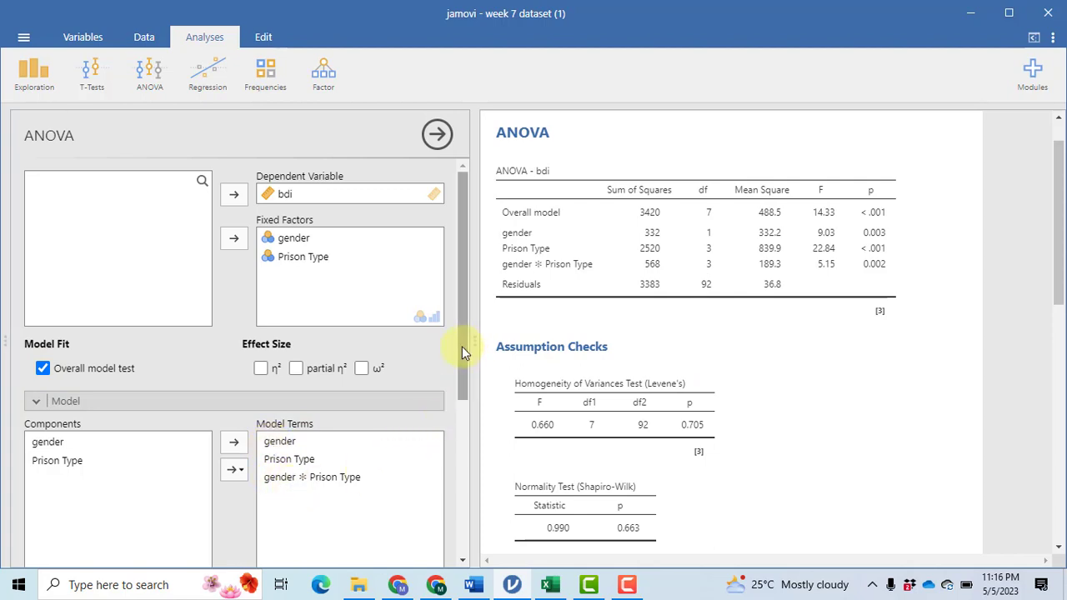
left_click_drag(462, 346, 454, 505)
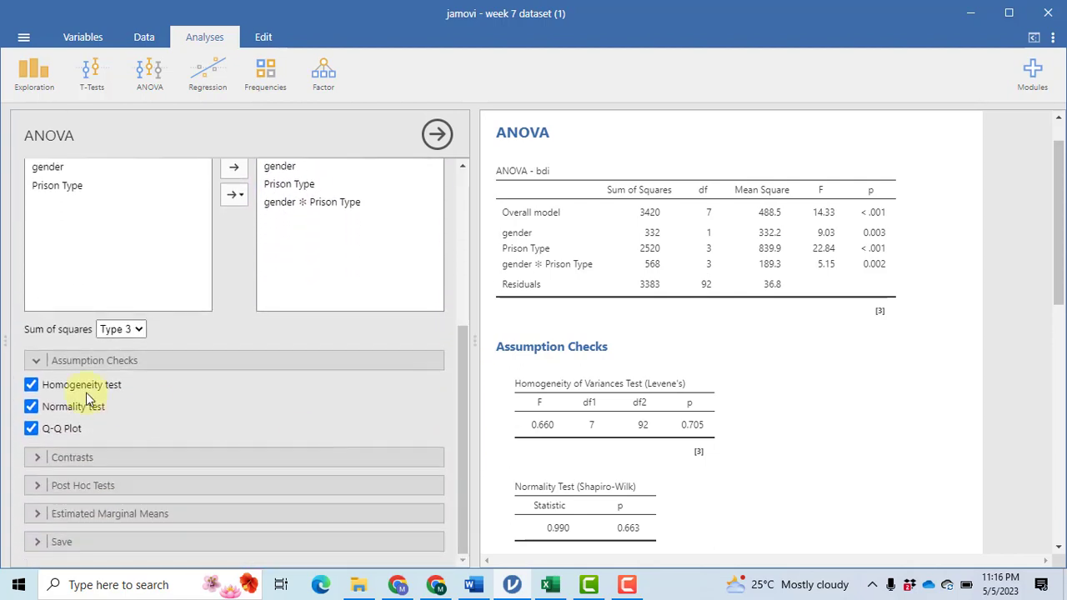
left_click(36, 360)
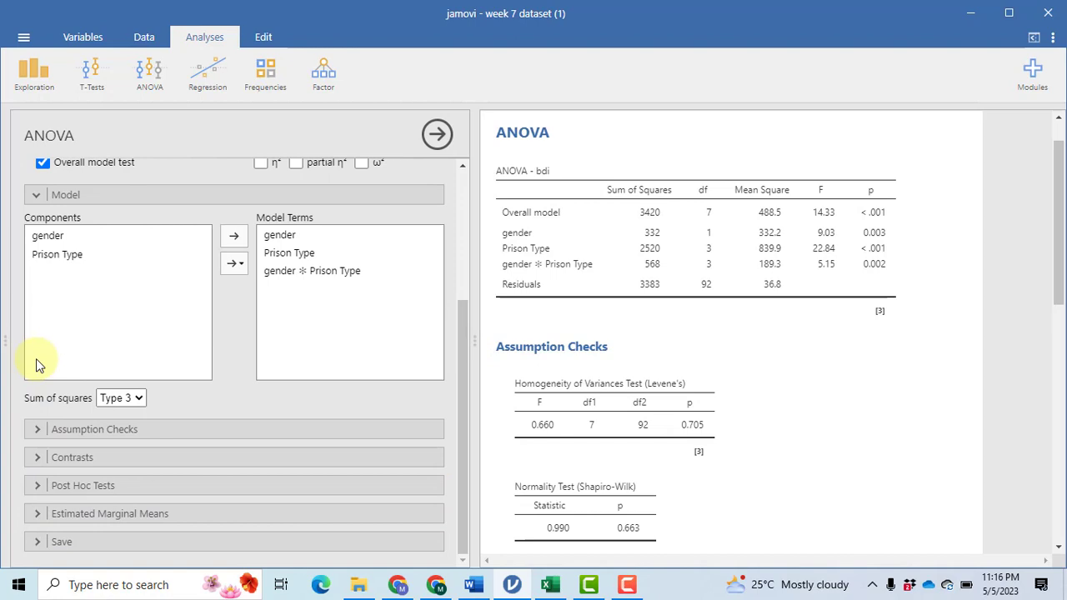
left_click(36, 432)
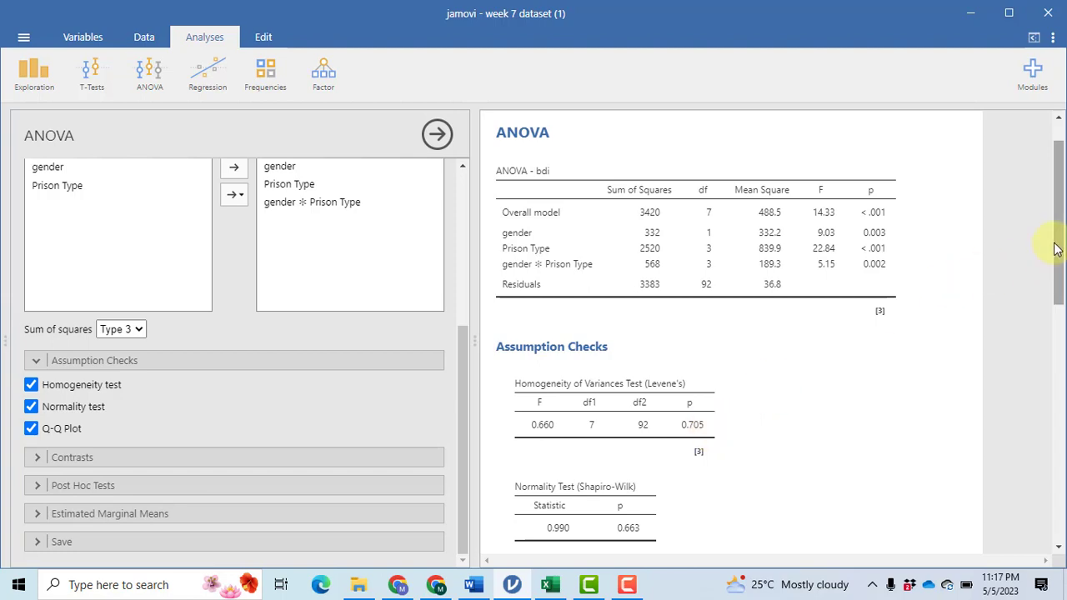
left_click_drag(1057, 248, 1055, 357)
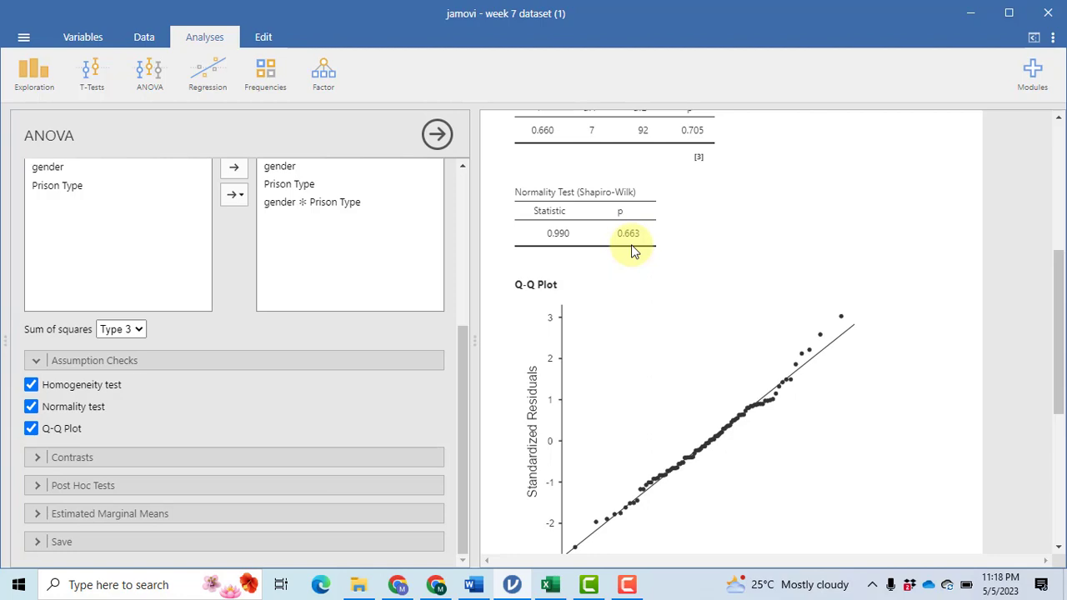
left_click_drag(1059, 303, 1061, 367)
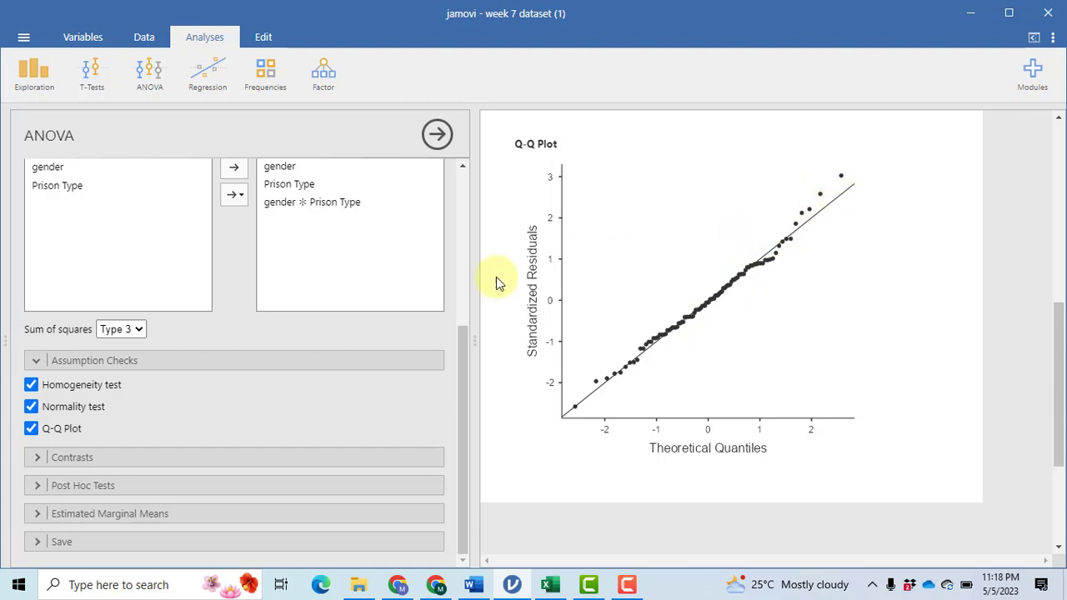
scroll(362, 298, "up", 5)
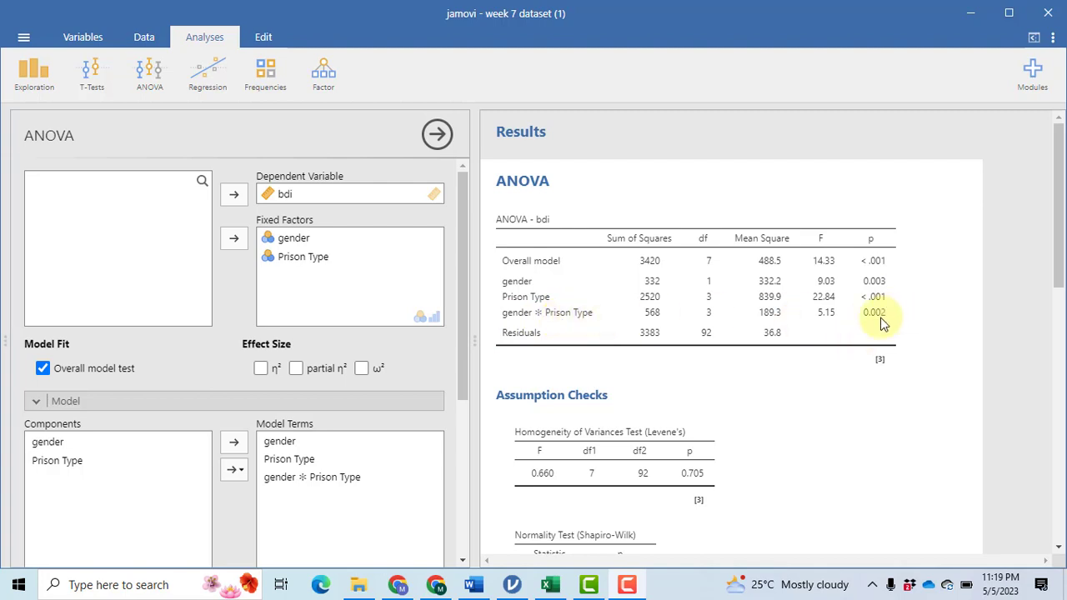
Step: Add Tukey comparisons for gender, Prison Type and the gender ✻ Prison Type interaction
scroll(884, 324, "down", 15)
scroll(35, 493, "down", 4)
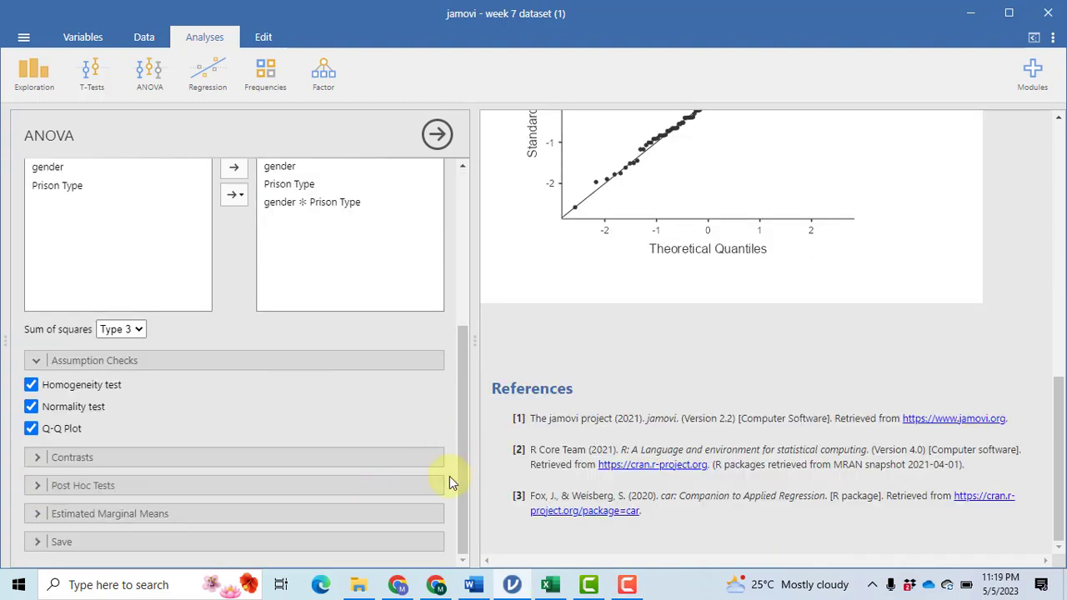
left_click(27, 488)
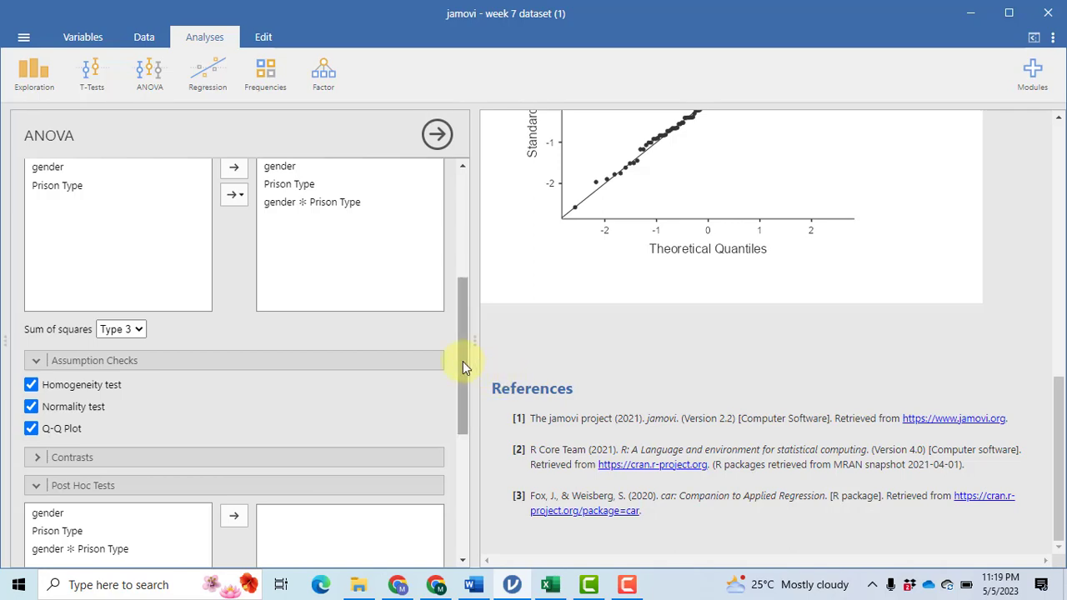
scroll(462, 361, "down", 3)
scroll(462, 417, "up", 2)
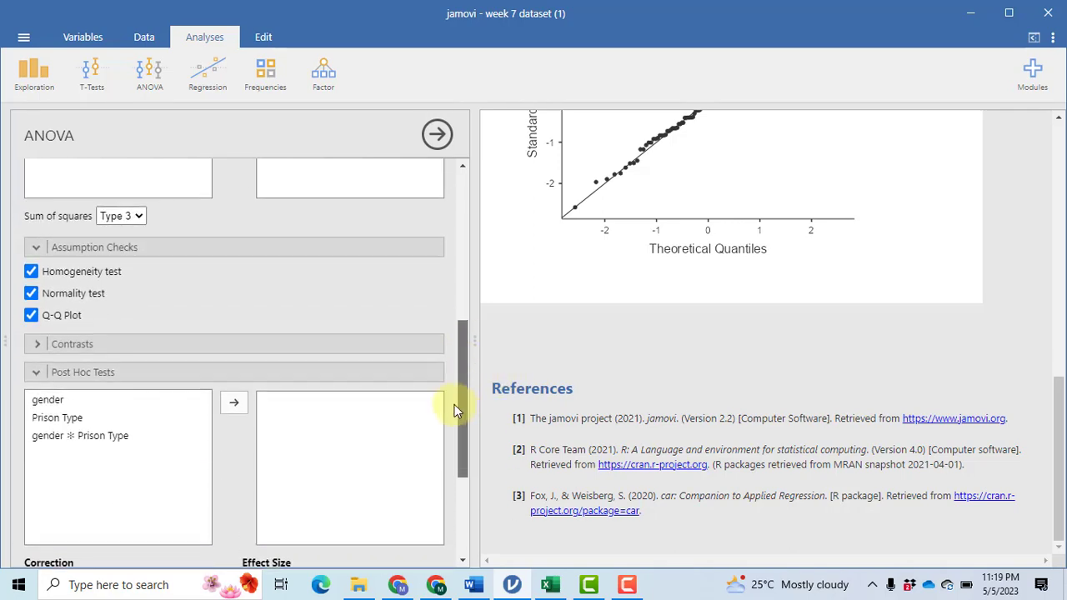
left_click(50, 402)
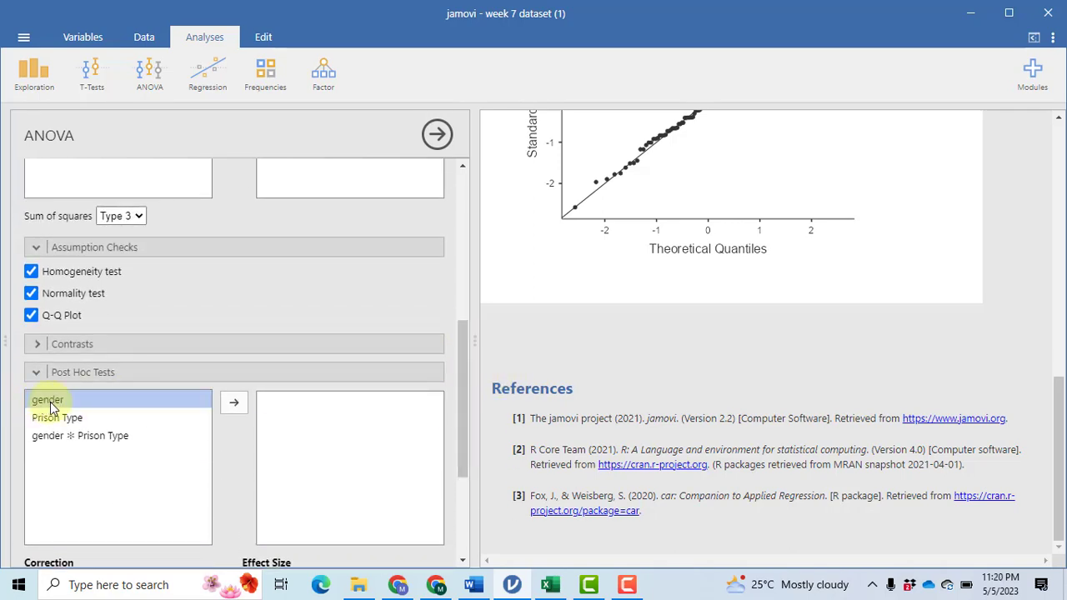
left_click(235, 403)
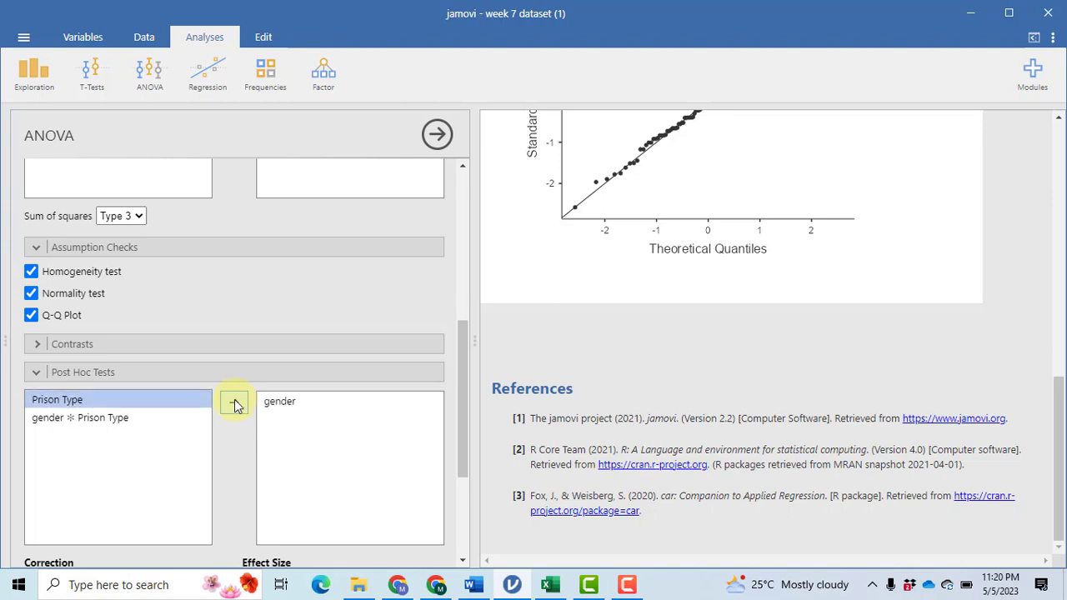
left_click(234, 404)
left_click(234, 404)
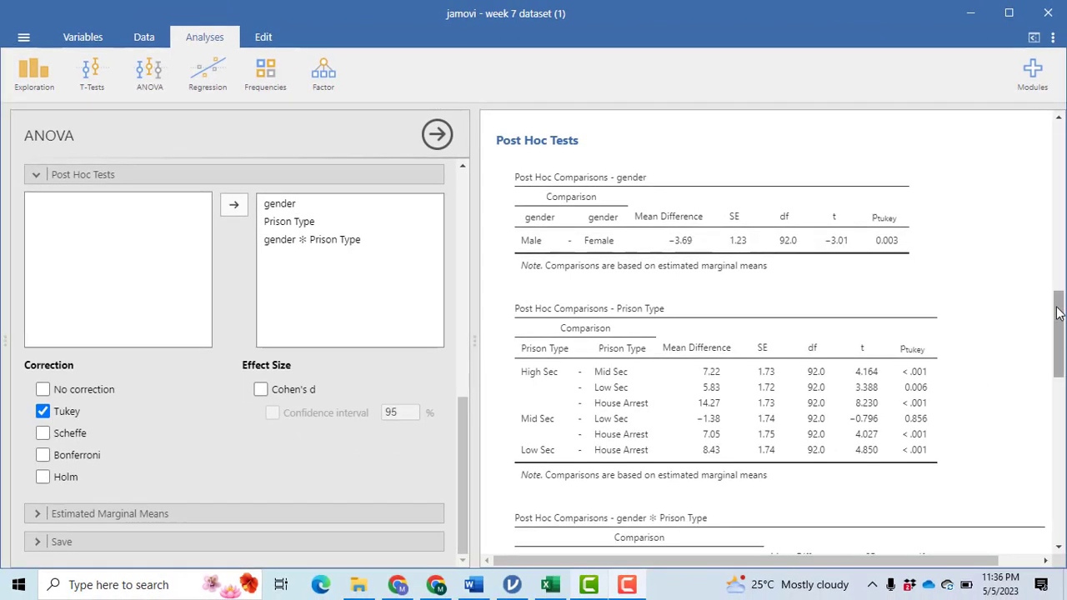
left_click_drag(1059, 313, 1061, 379)
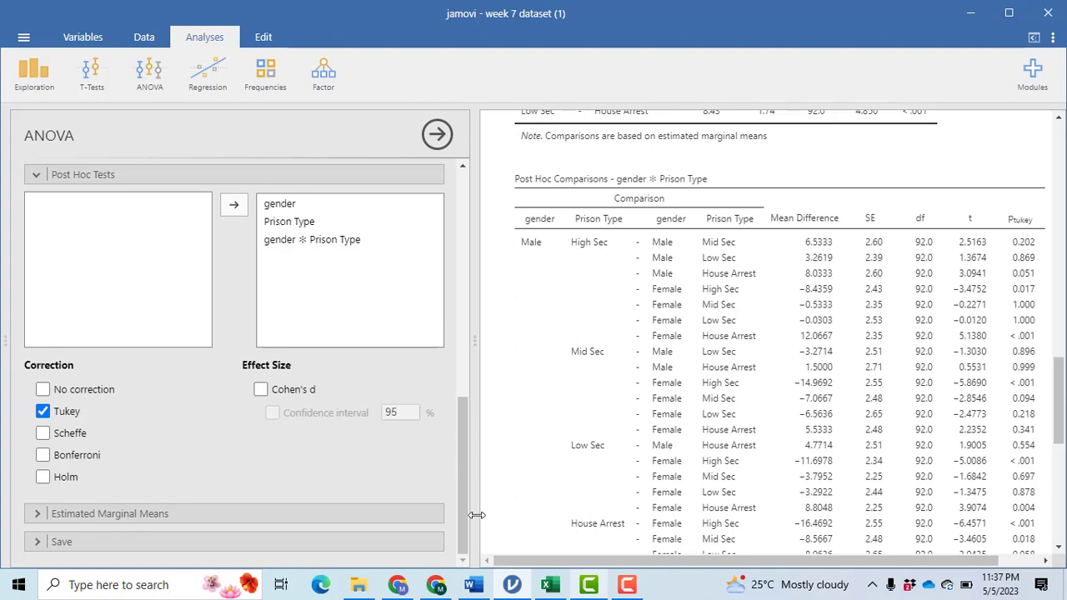
left_click(476, 587)
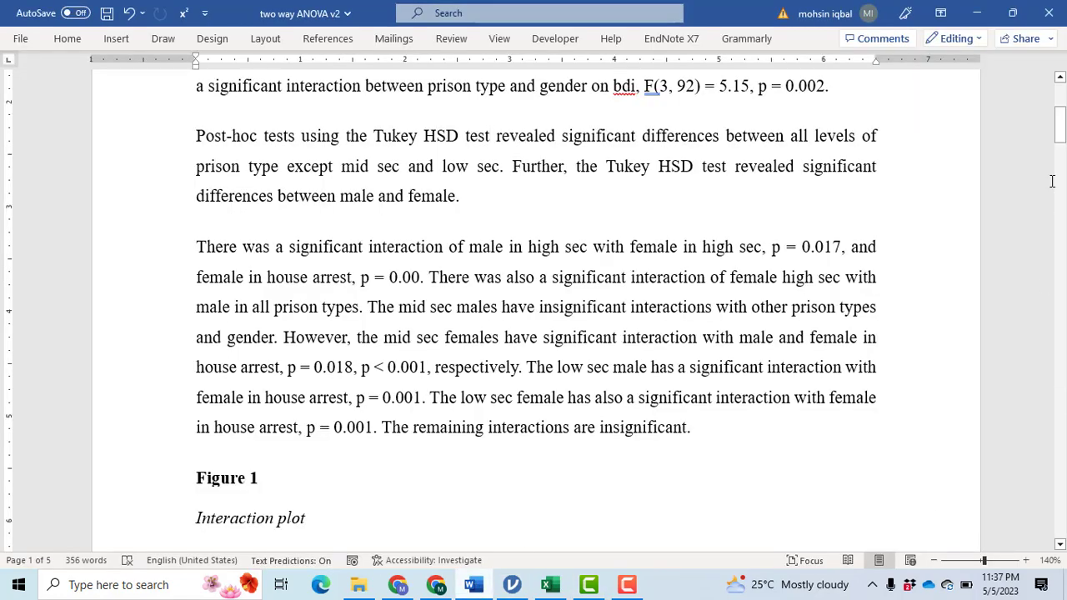
left_click(1059, 96)
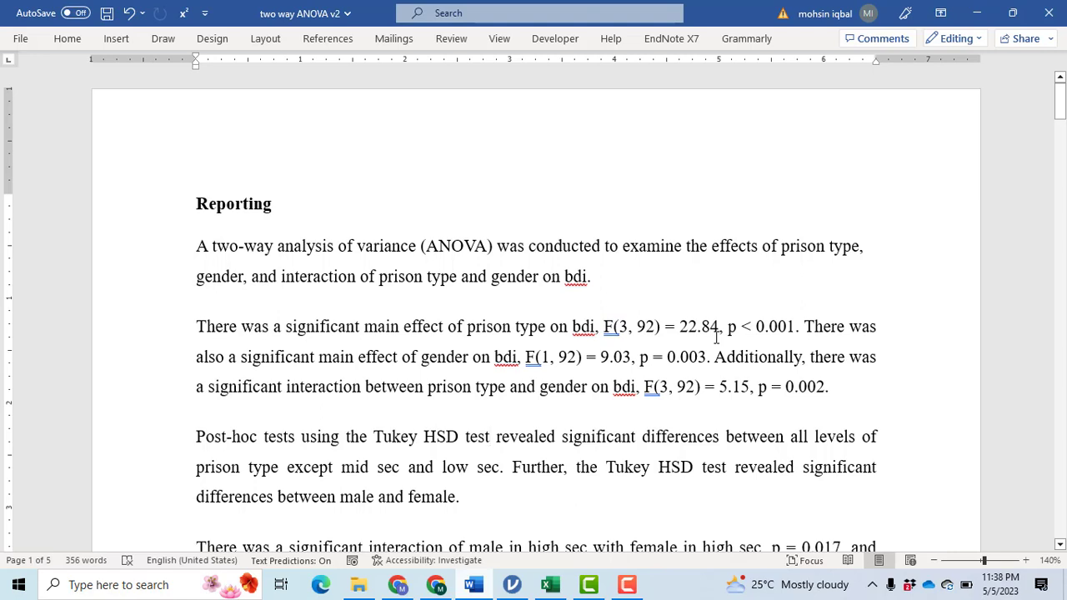
key("alt+Tab")
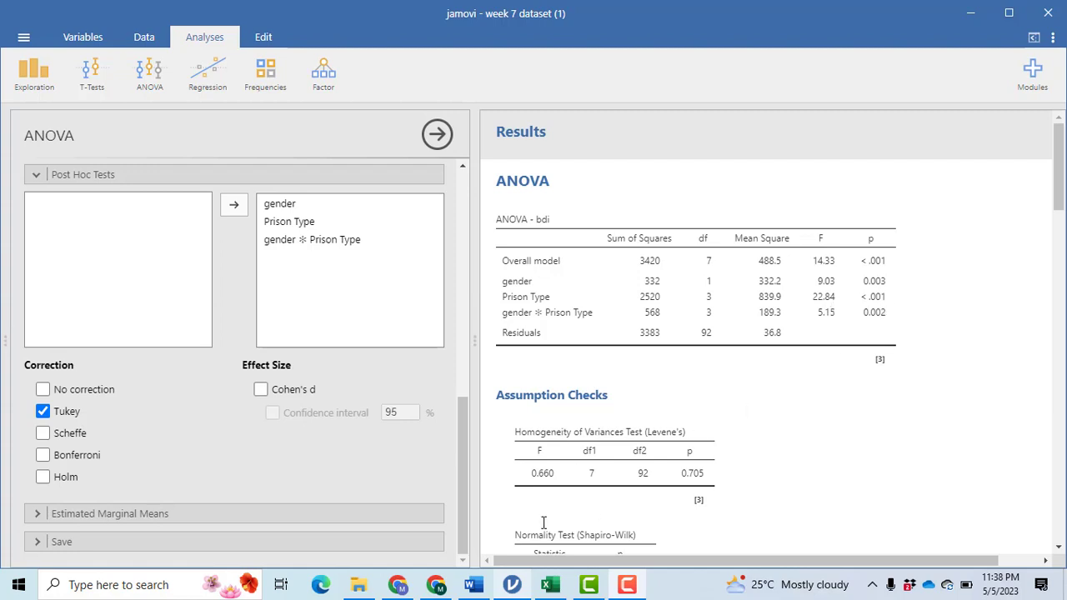
Step: Switch to the Word report showing gender F(1, 92) = 9.03, p = 0.003
left_click(474, 583)
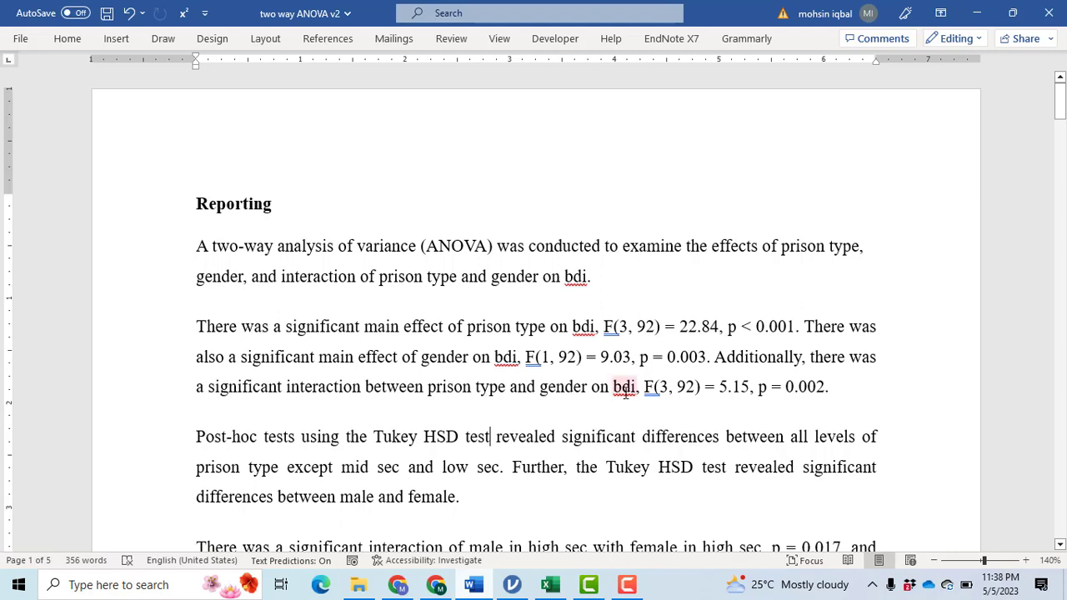
left_click_drag(644, 389, 657, 394)
left_click(677, 391)
left_click(1060, 546)
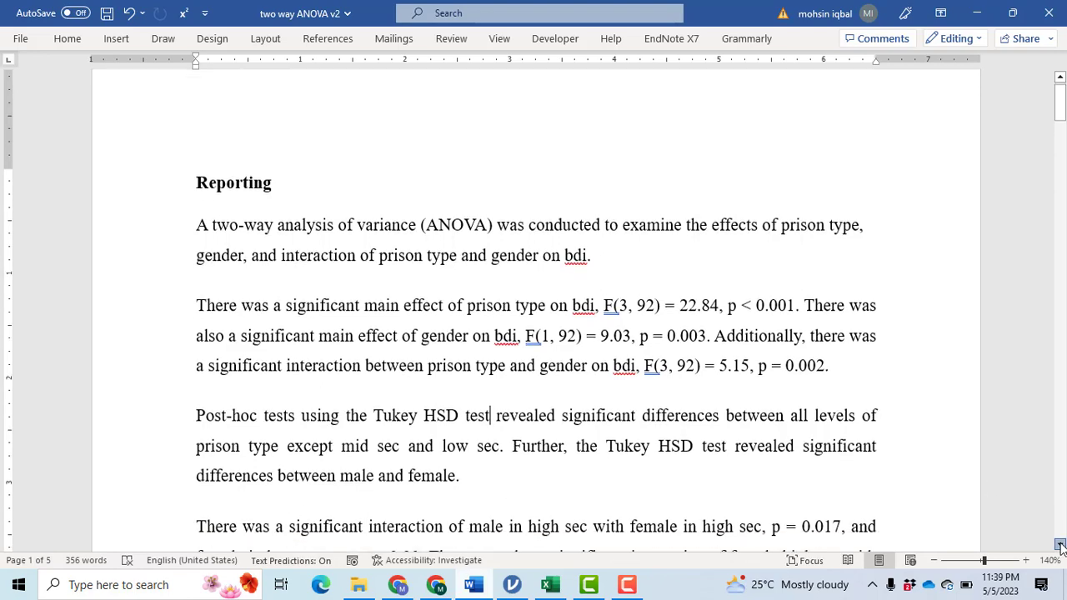
left_click_drag(1061, 546, 1061, 546)
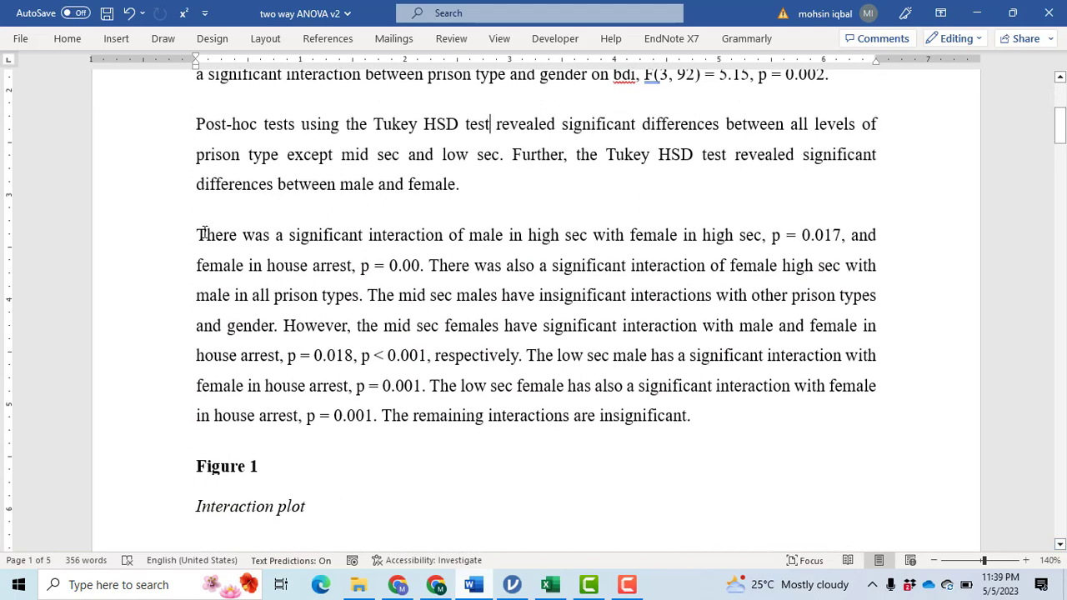